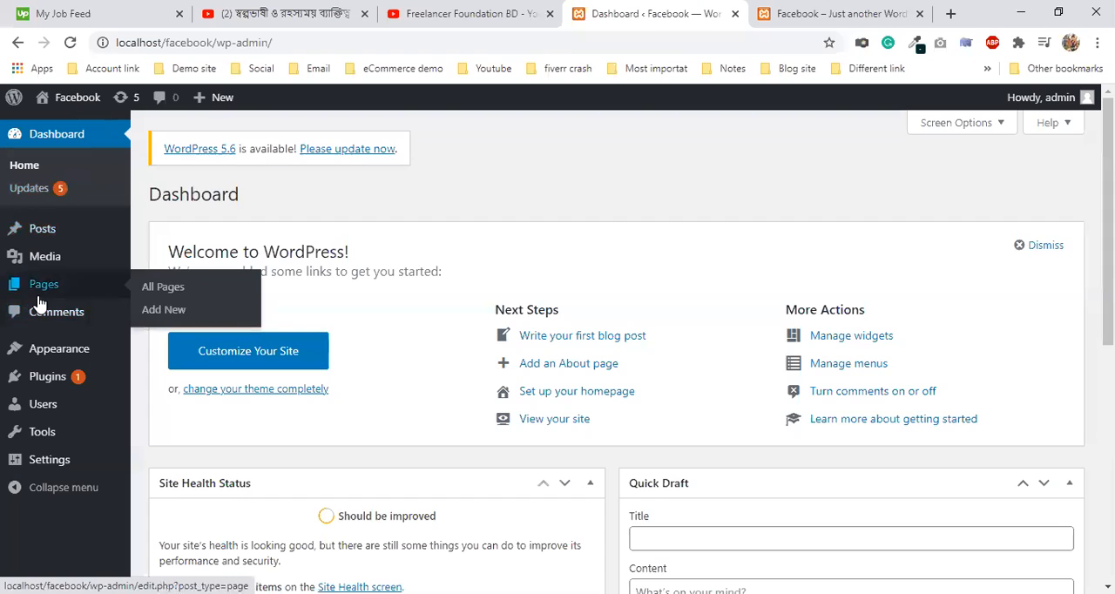
mouse_move(60, 255)
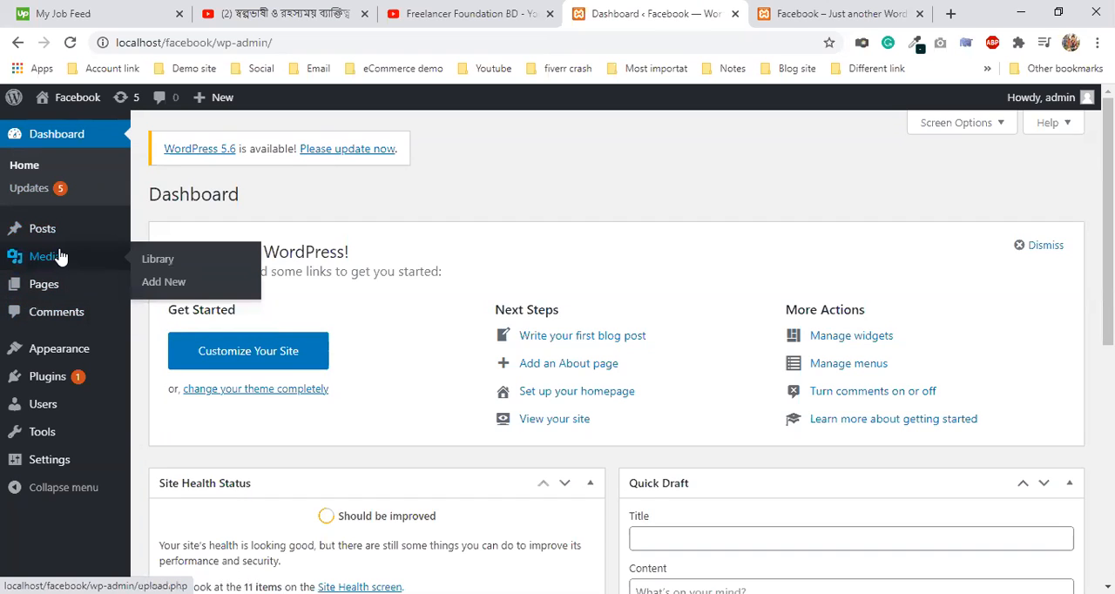
mouse_move(79, 237)
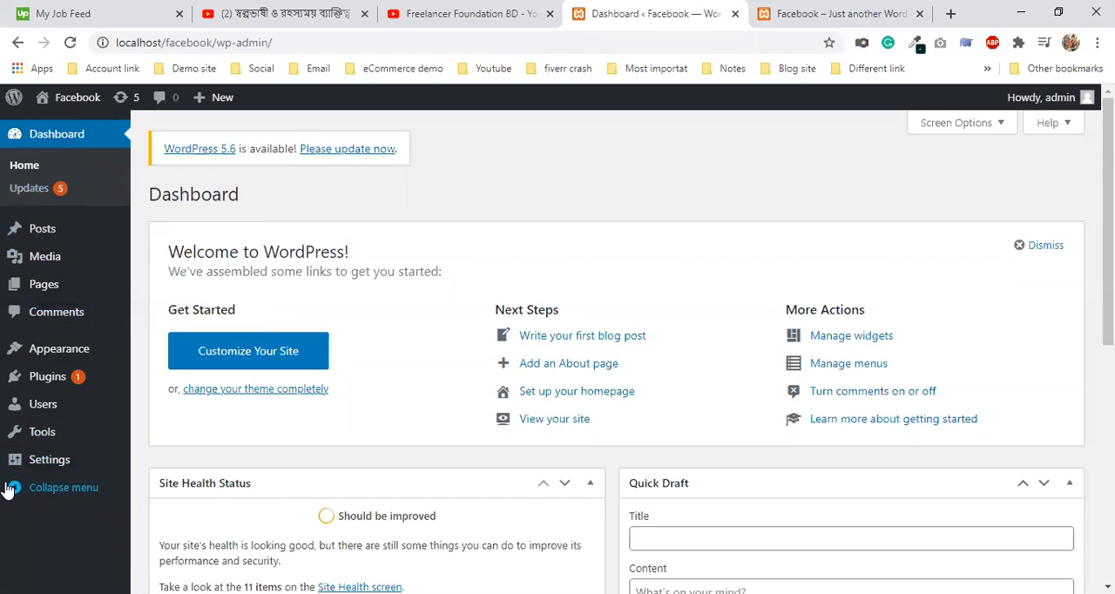
mouse_move(38, 425)
mouse_move(42, 464)
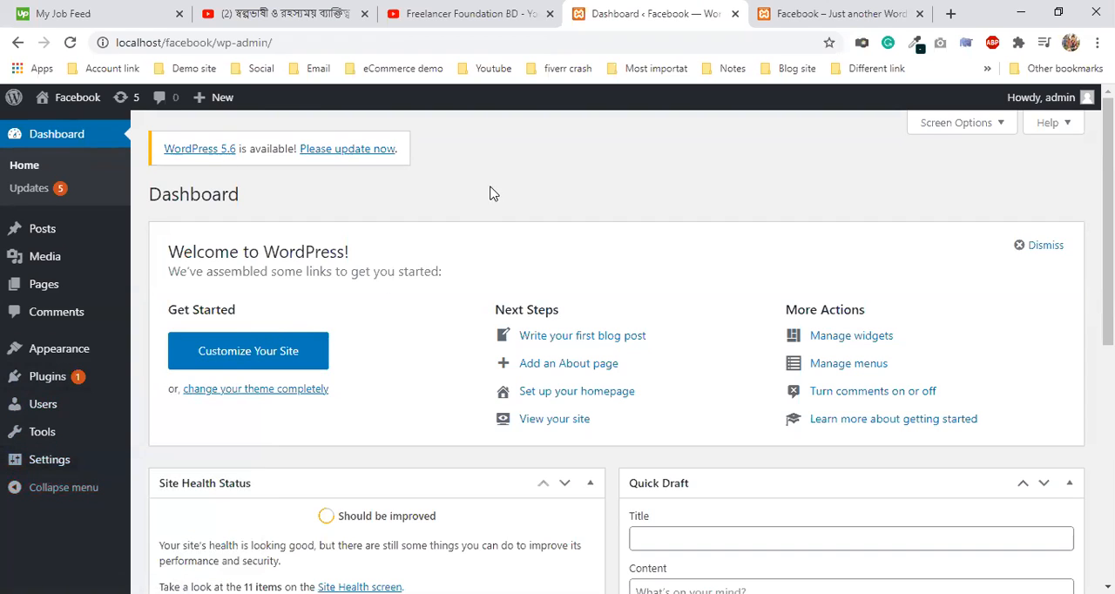
- Examine the admin dashboard's address and compare the dashboard with the site's public front page
drag(166, 42, 106, 41)
click(350, 42)
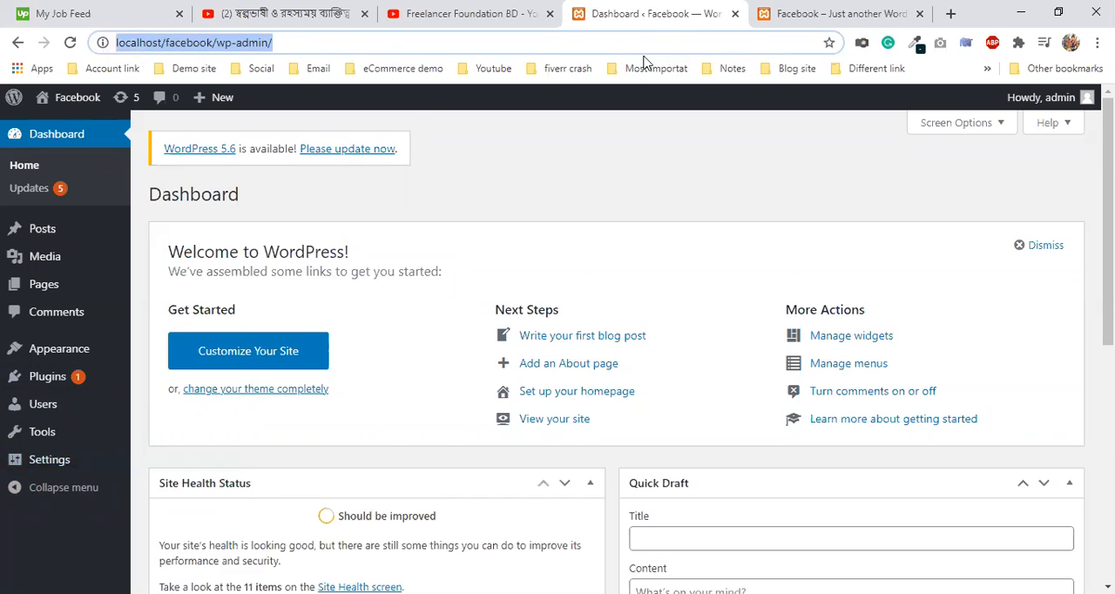
click(802, 11)
click(685, 11)
click(529, 42)
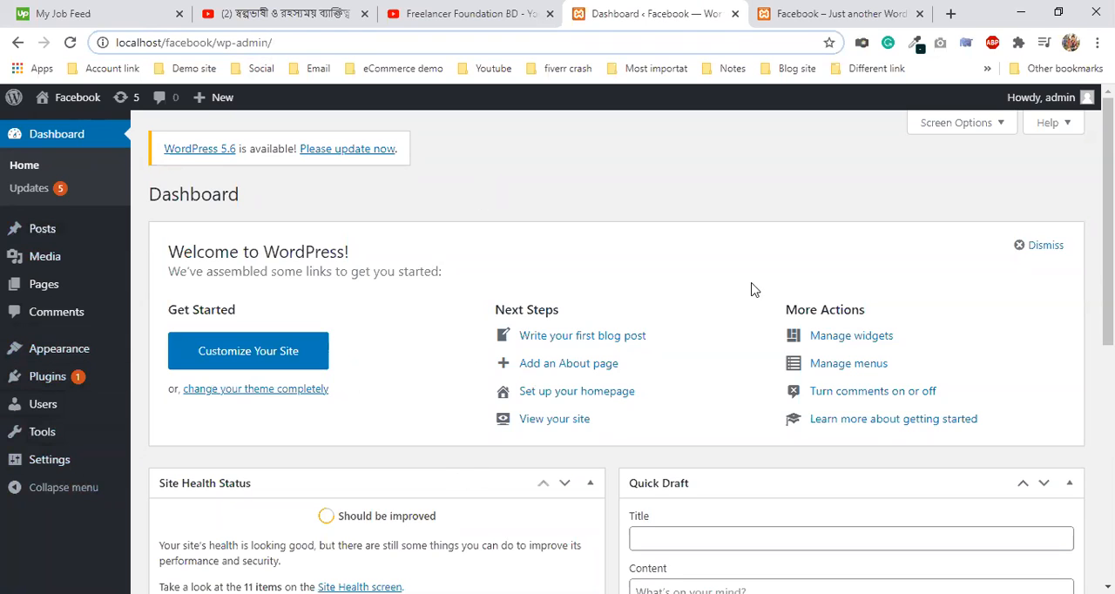
click(893, 13)
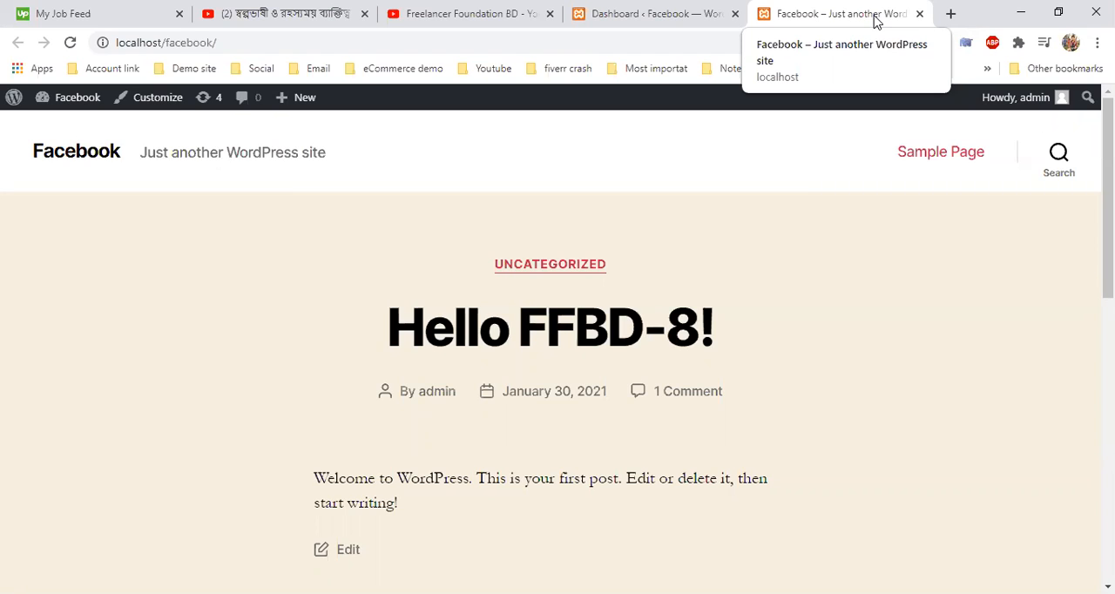
click(650, 11)
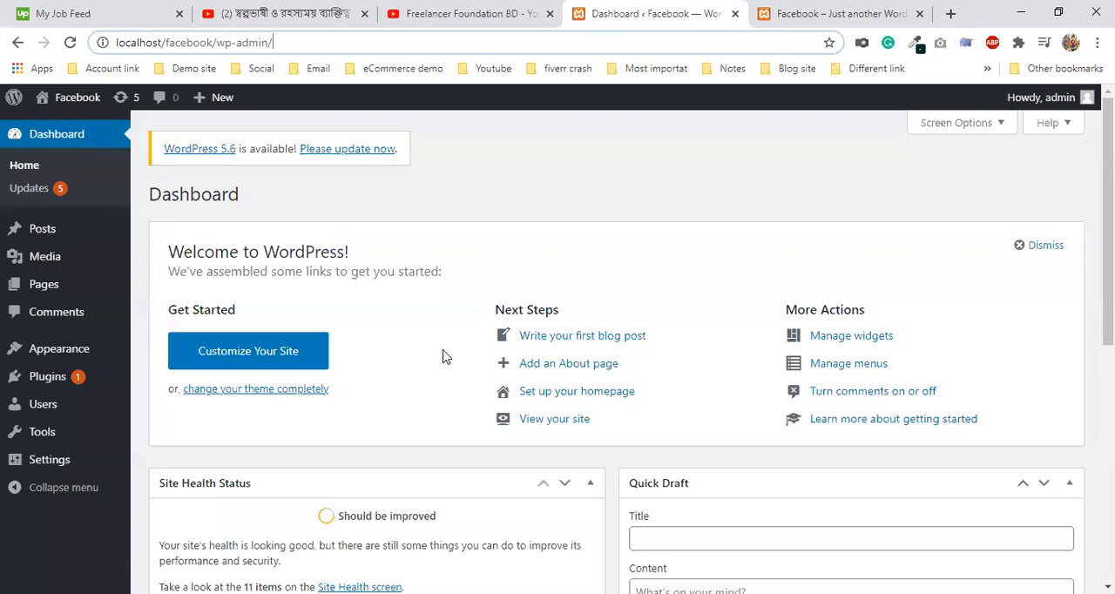
click(851, 14)
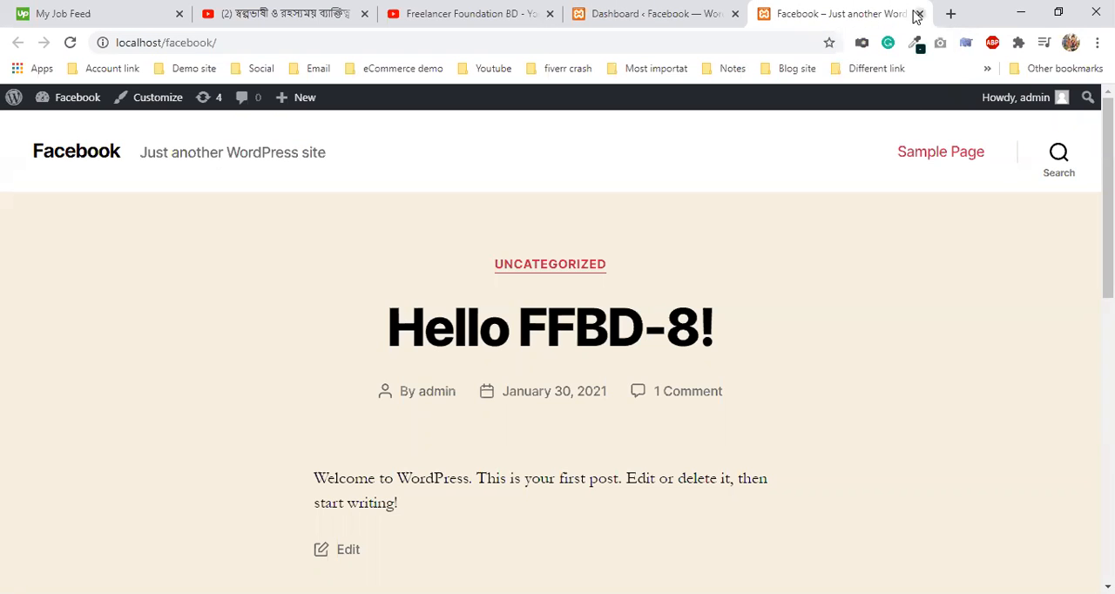
click(729, 10)
- Open the General Settings of the site and examine the Site Title and Tagline fields
mouse_move(55, 469)
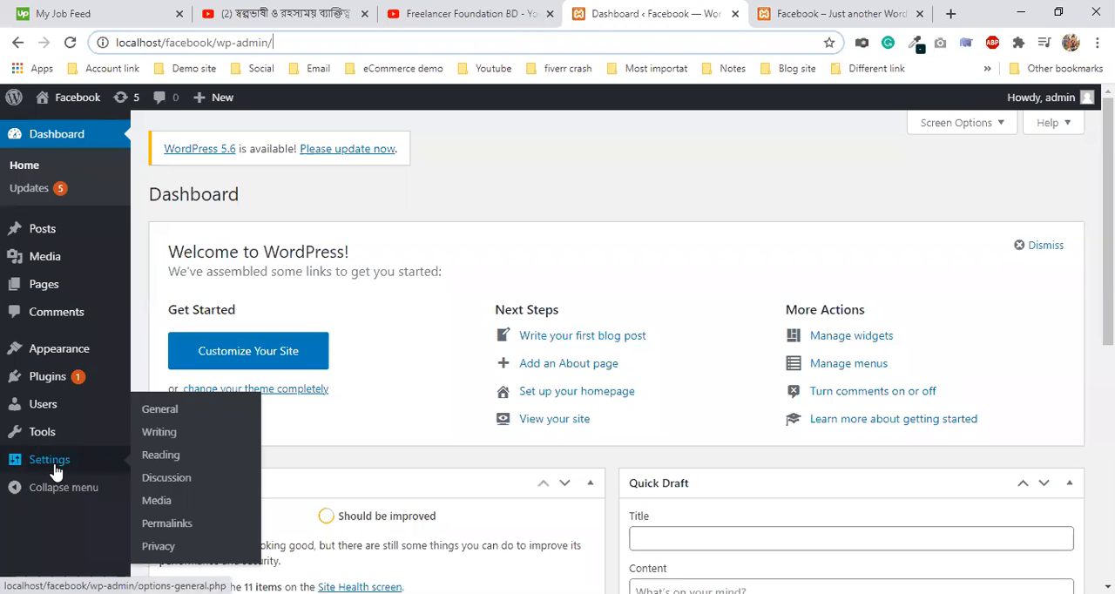
click(150, 422)
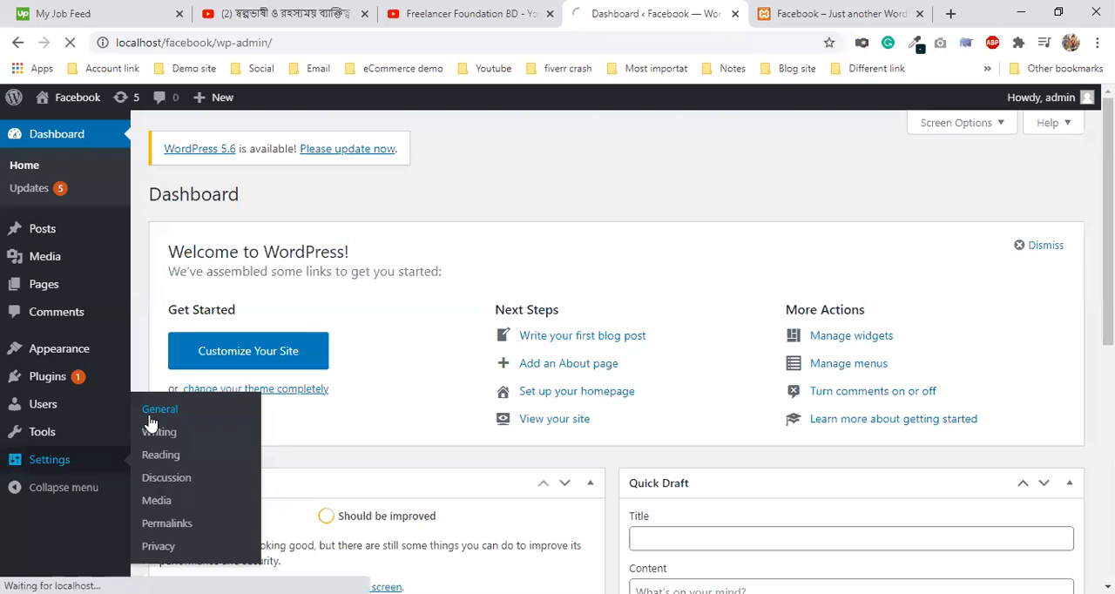
drag(398, 241, 279, 220)
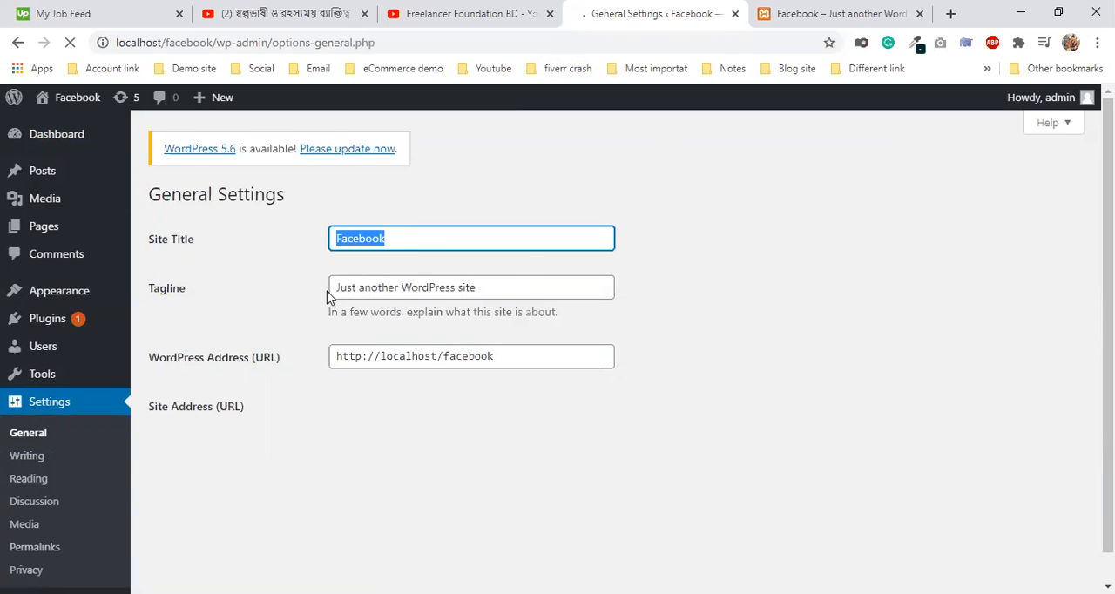
drag(336, 331, 526, 321)
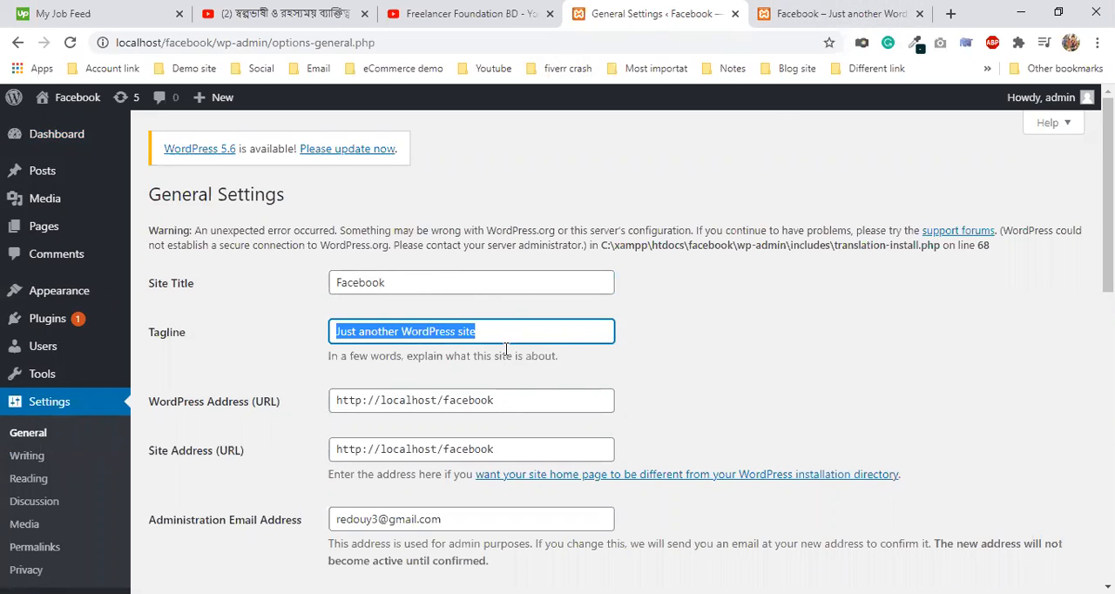
click(504, 324)
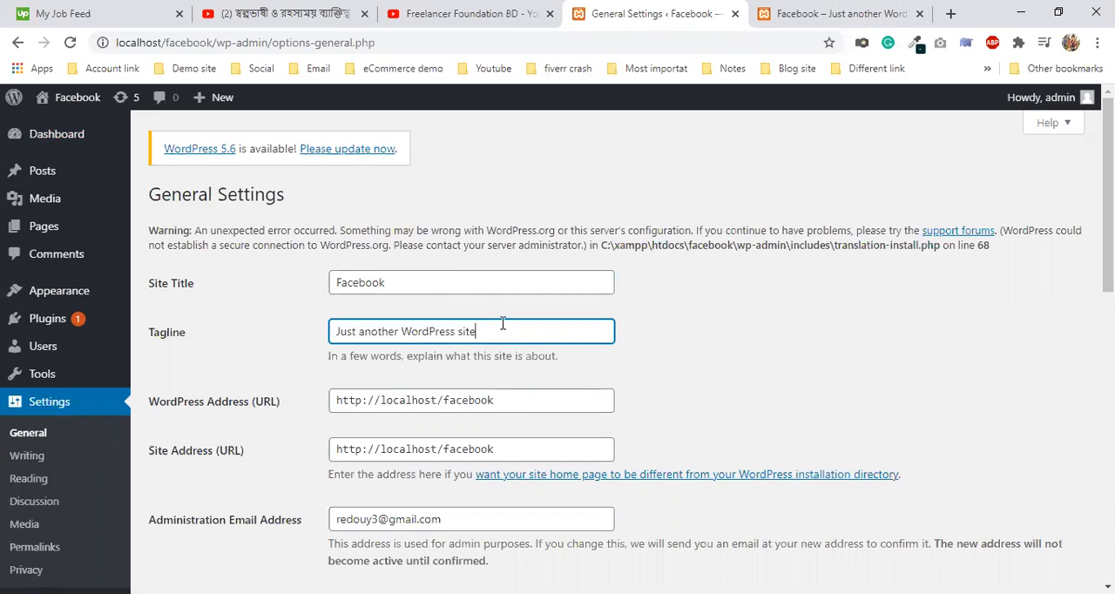
- Compare the Site Title and Tagline settings with the title and tagline in the public site's header
click(842, 11)
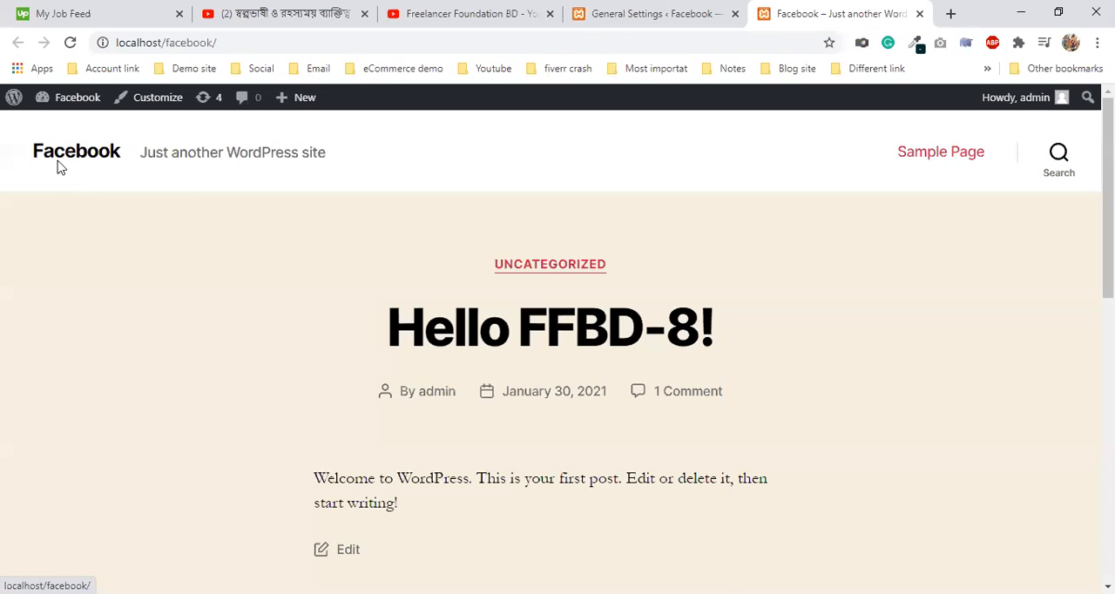
click(653, 13)
drag(392, 282, 335, 305)
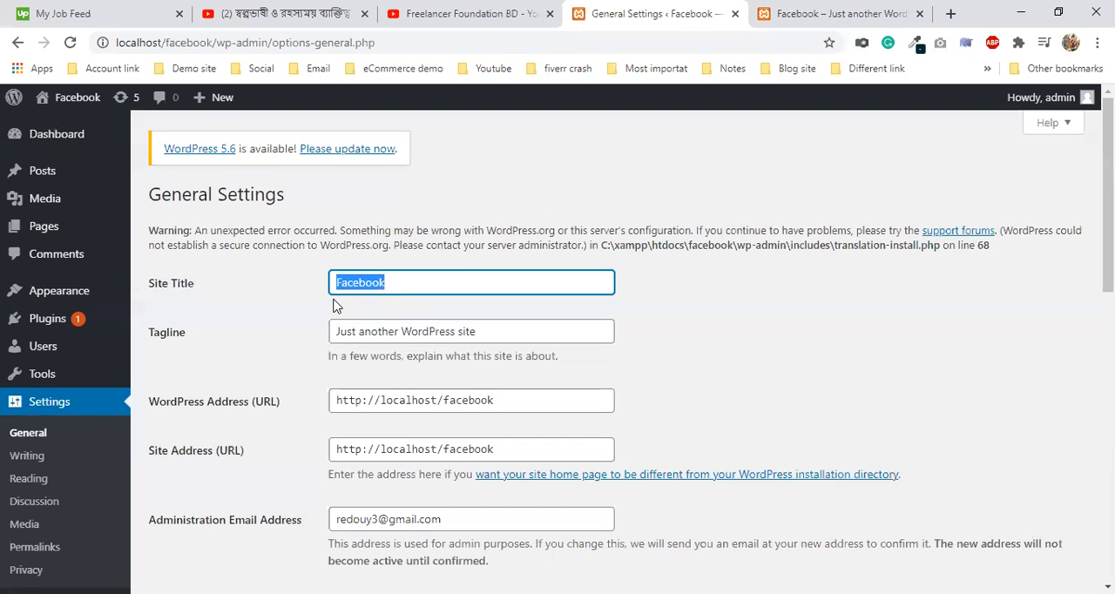
click(784, 13)
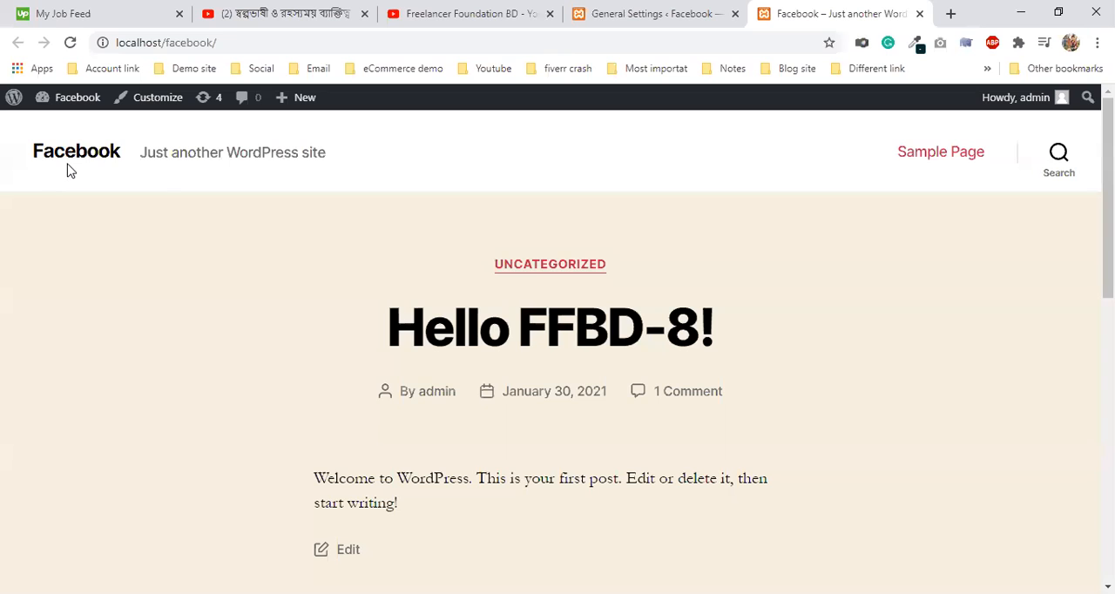
drag(121, 151, 2, 149)
click(140, 186)
drag(141, 152, 368, 152)
click(369, 151)
click(649, 13)
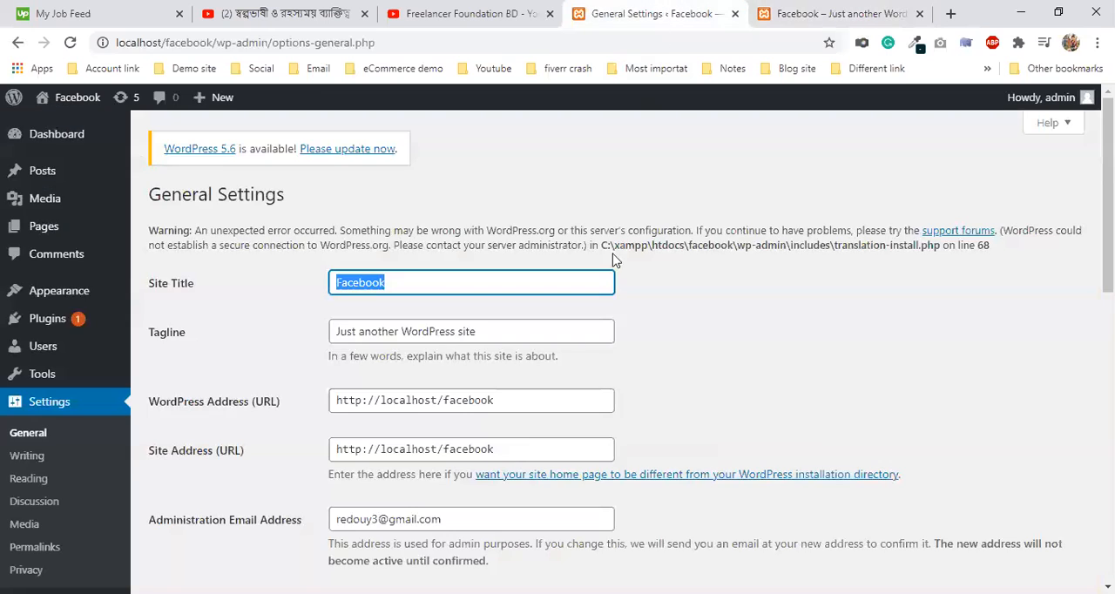
- Replace the site's tagline with "FFBD's website" and save the General Settings
drag(399, 332, 550, 321)
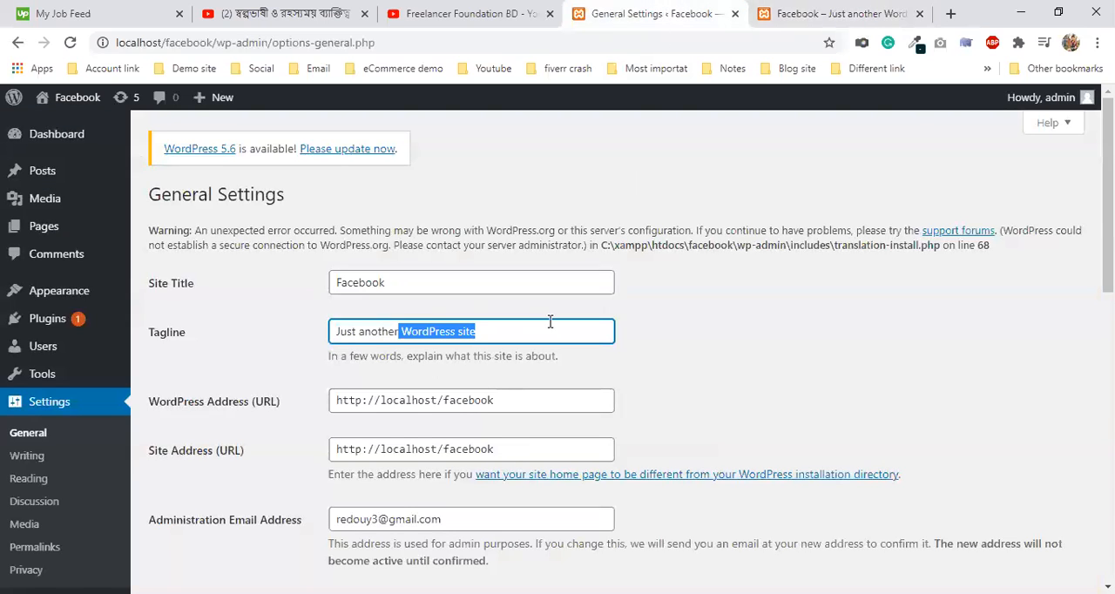
drag(476, 333, 312, 353)
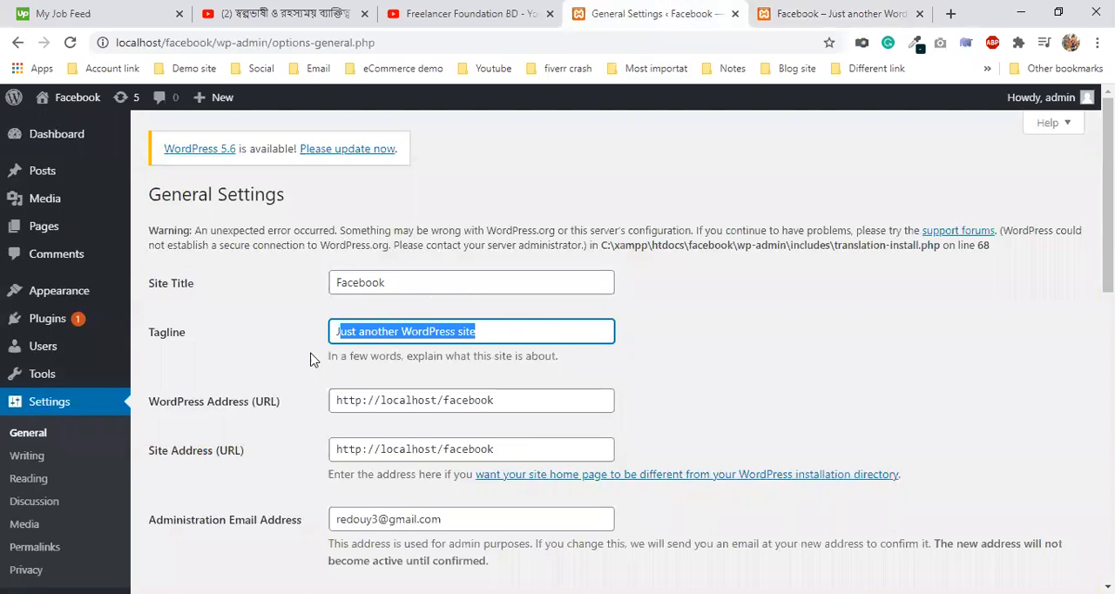
text(FFB)
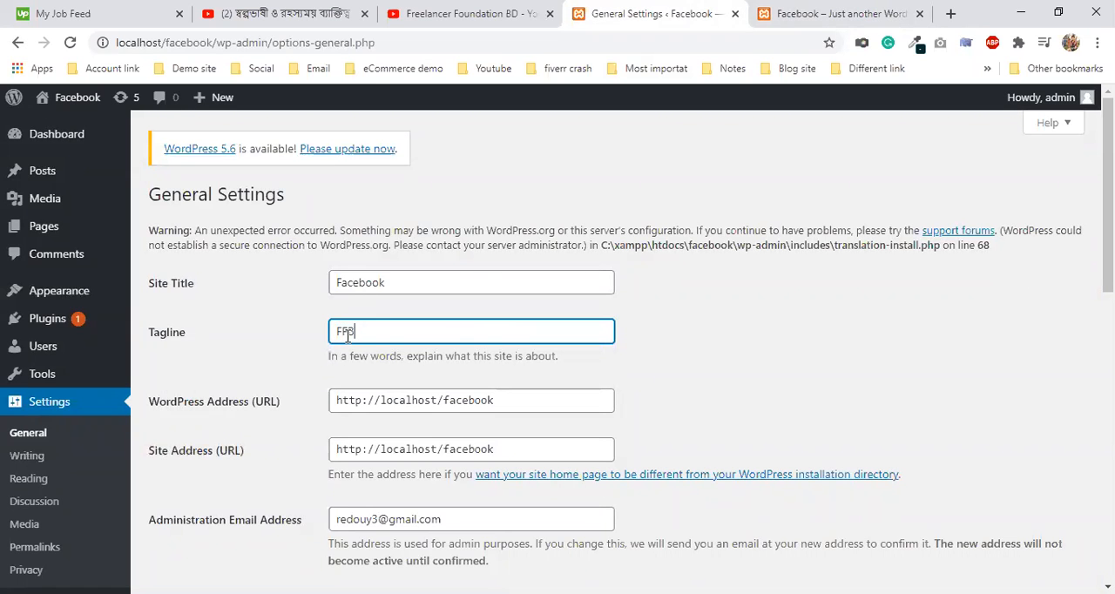
text(D's website)
scroll(318, 531, down, 10)
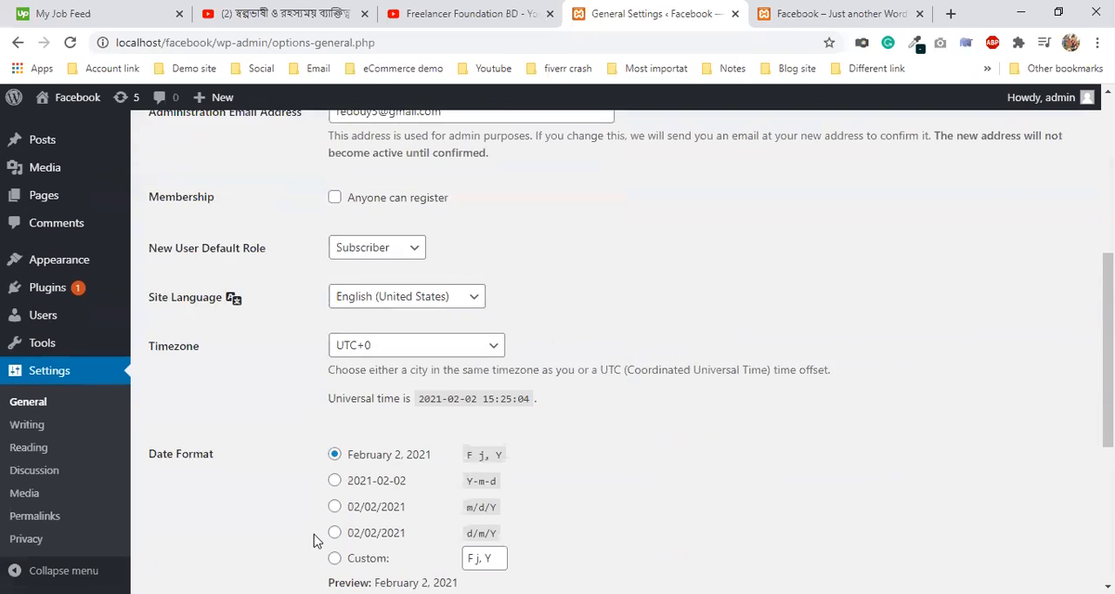
click(228, 531)
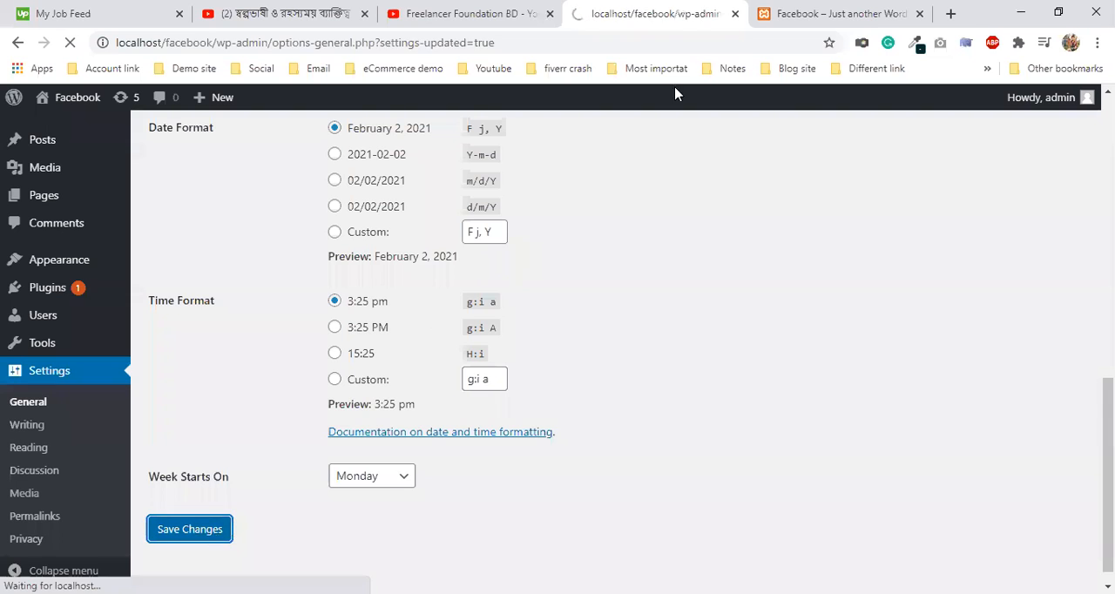
- Reload the public front page to check its tagline, and look through the remaining General Settings
click(824, 13)
click(70, 41)
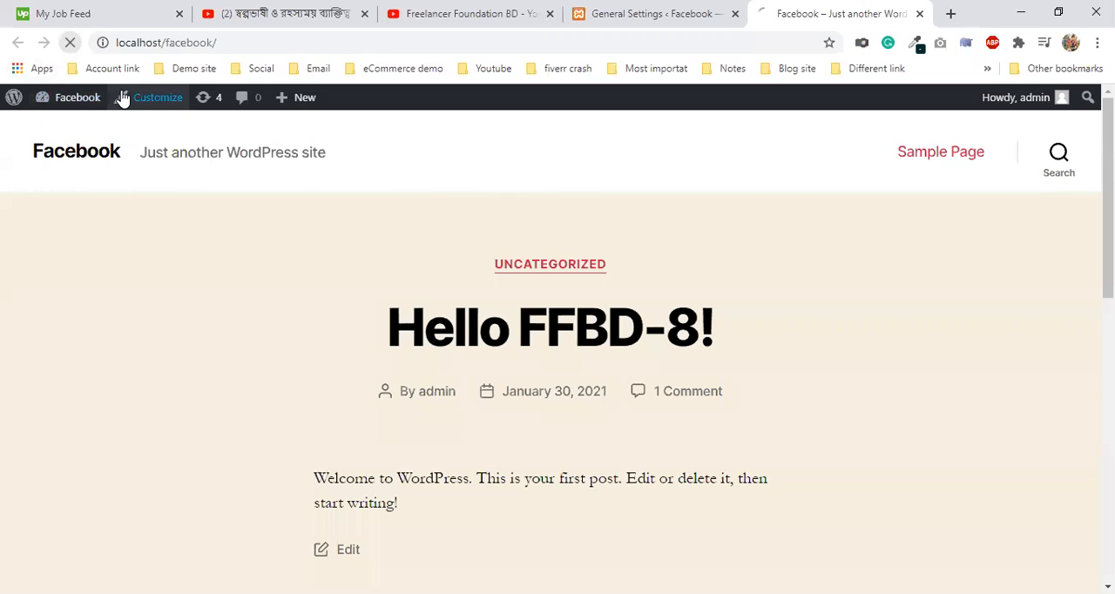
click(625, 9)
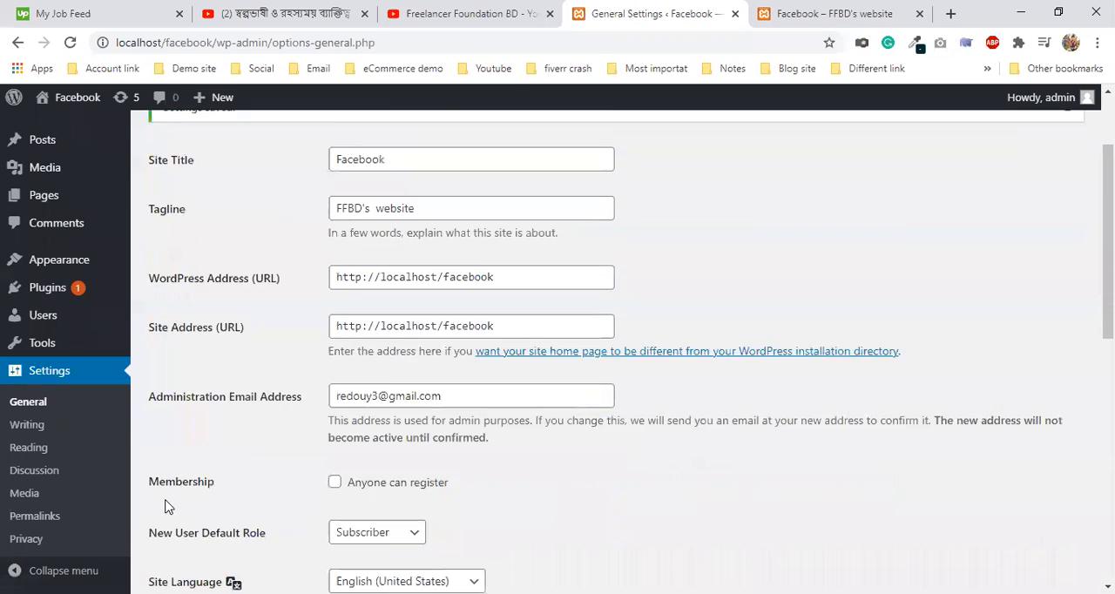
scroll(170, 501, down, 2)
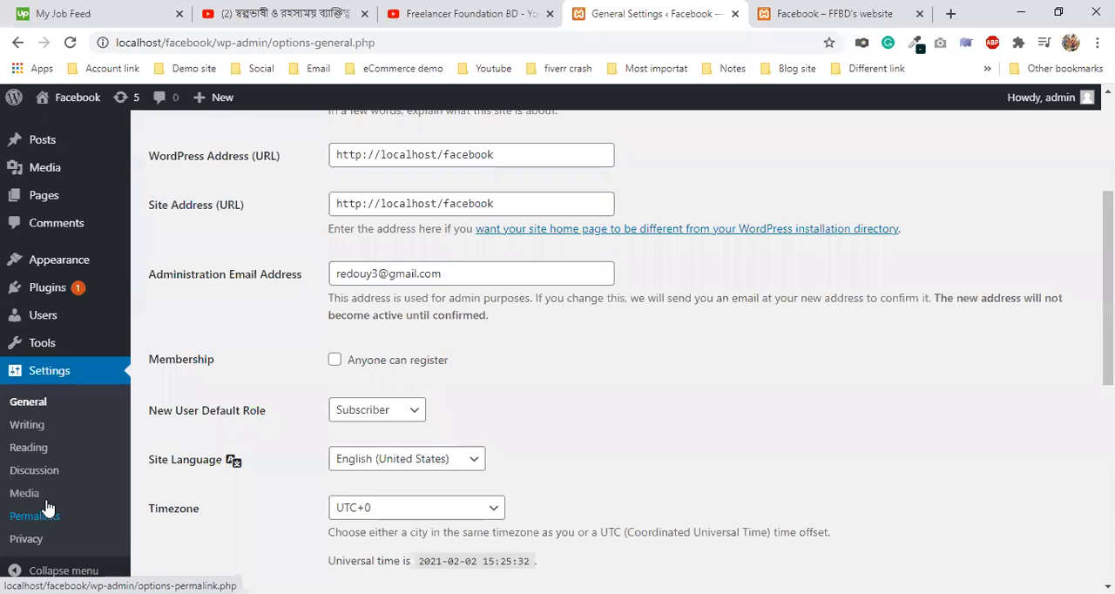
scroll(48, 231, up, 3)
- List all posts and open the public view of the "Hello FFBD-8!" post in a new browser tab
mouse_move(54, 240)
mouse_move(49, 174)
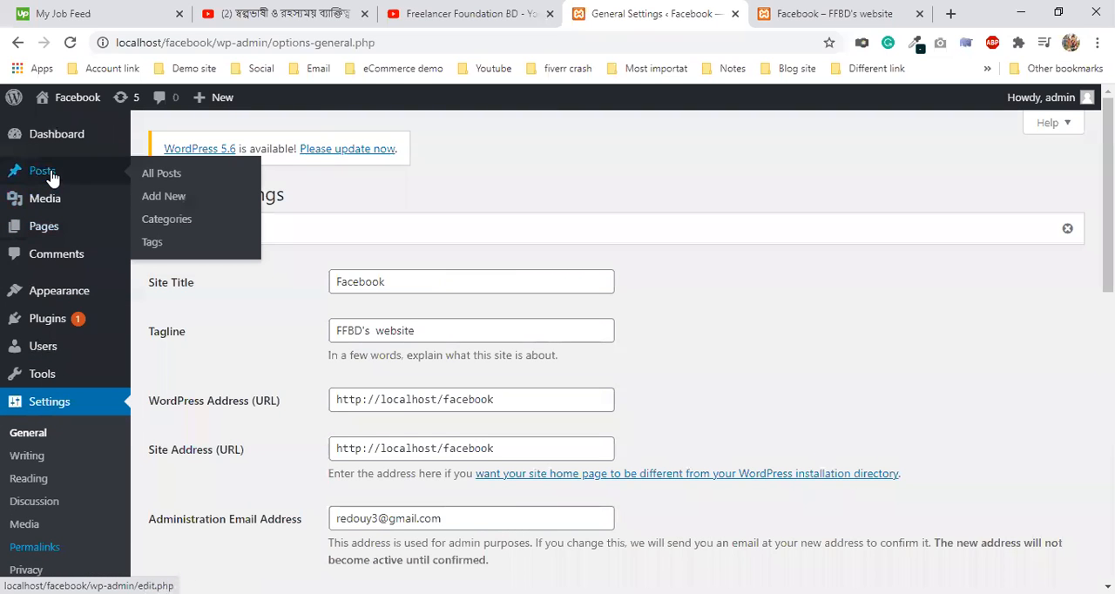
click(169, 178)
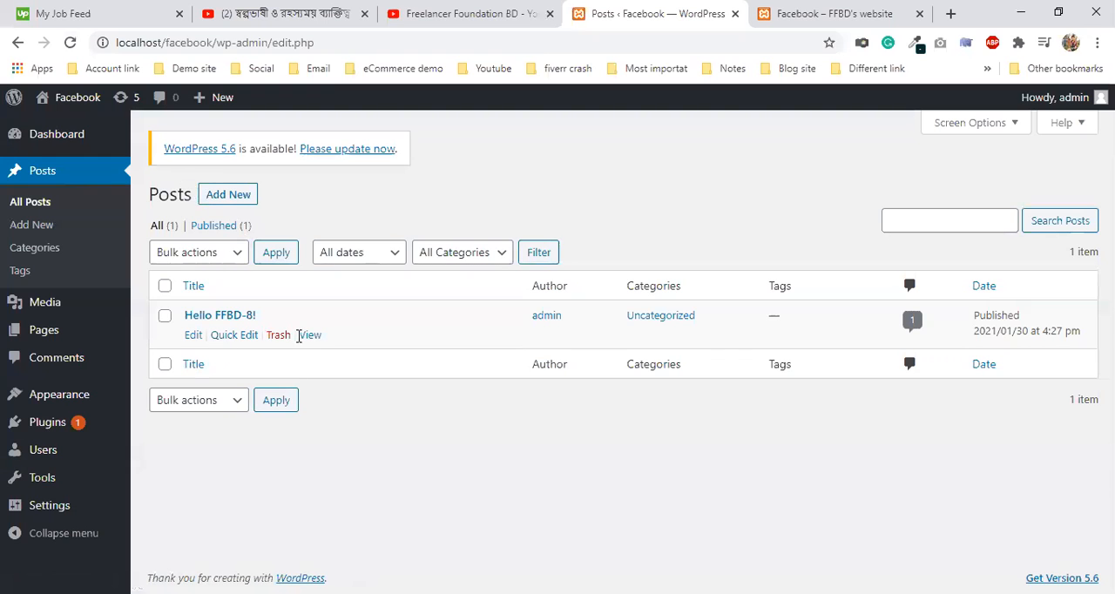
click(310, 334)
click(343, 360)
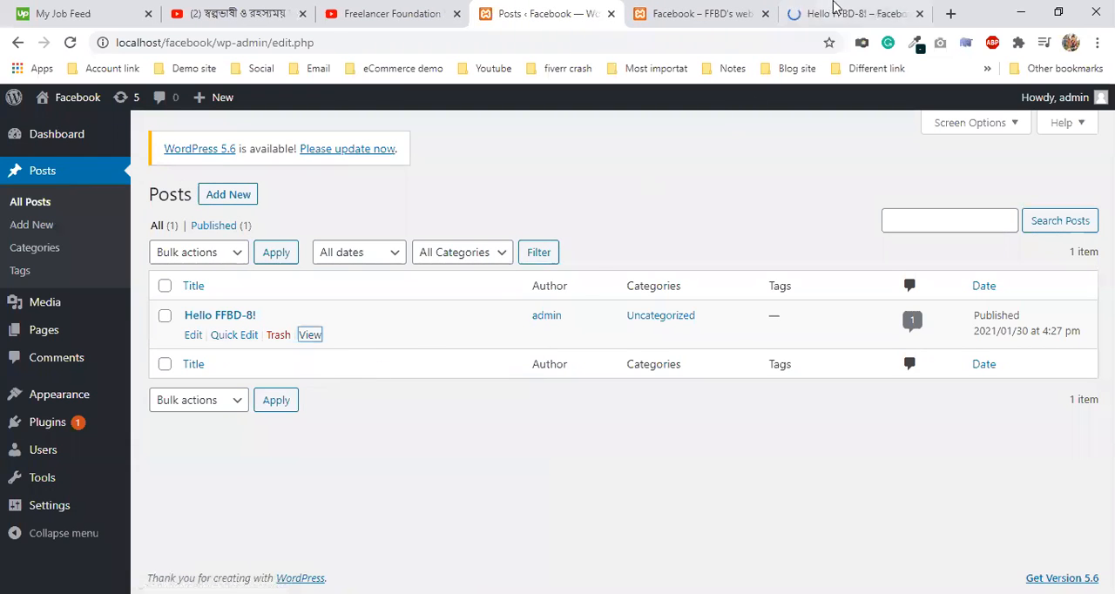
- Examine the "Hello FFBD-8!" post's web address and title, compare it with the front page, and return to the posts list
click(836, 14)
drag(213, 42, 343, 42)
drag(325, 338, 845, 351)
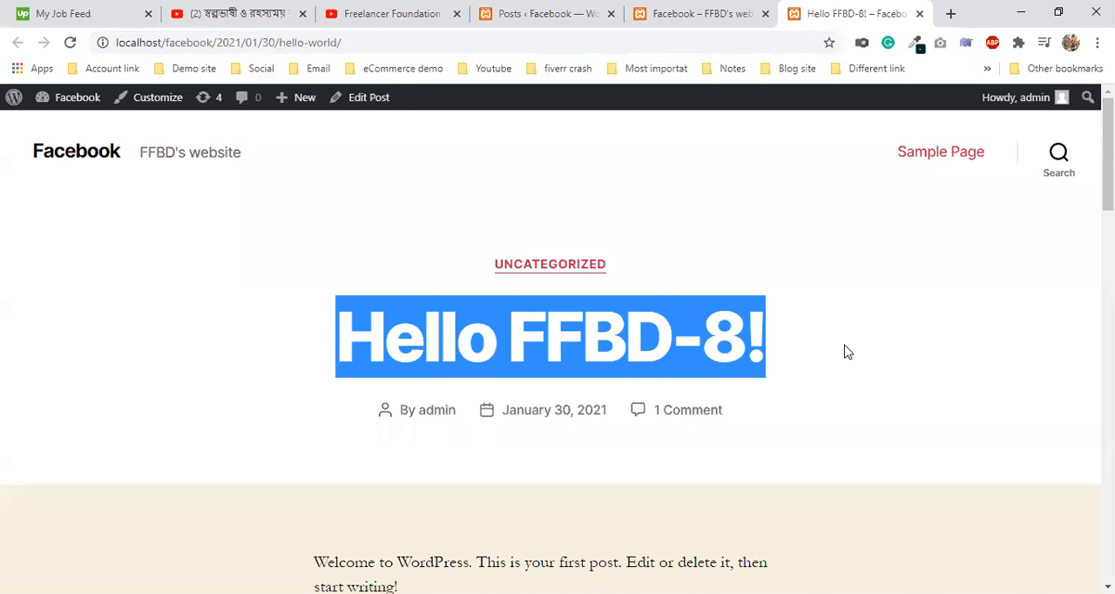
click(852, 366)
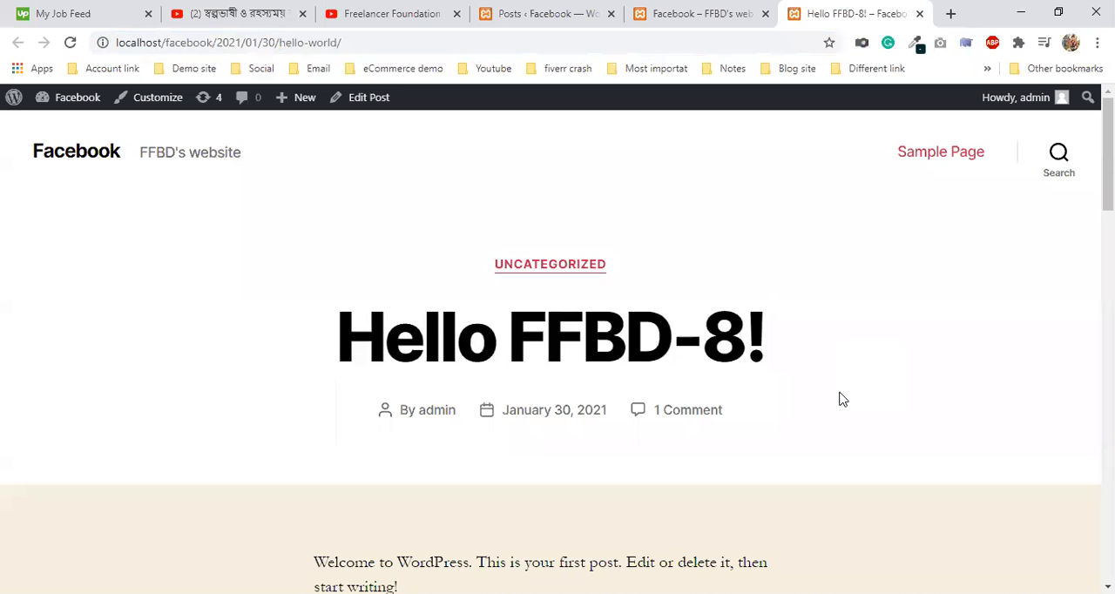
click(684, 17)
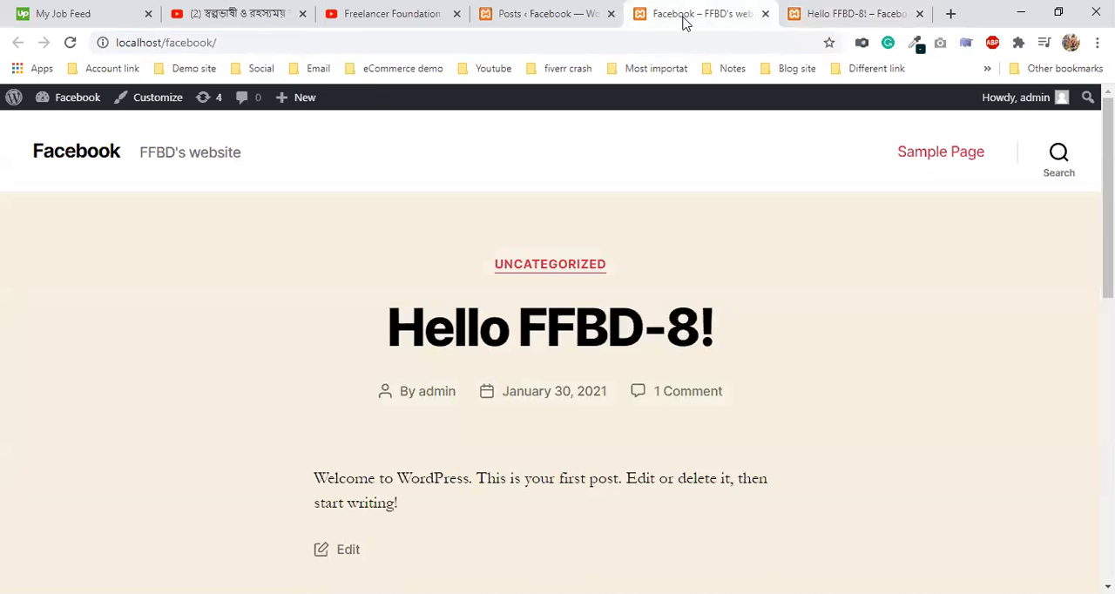
click(620, 13)
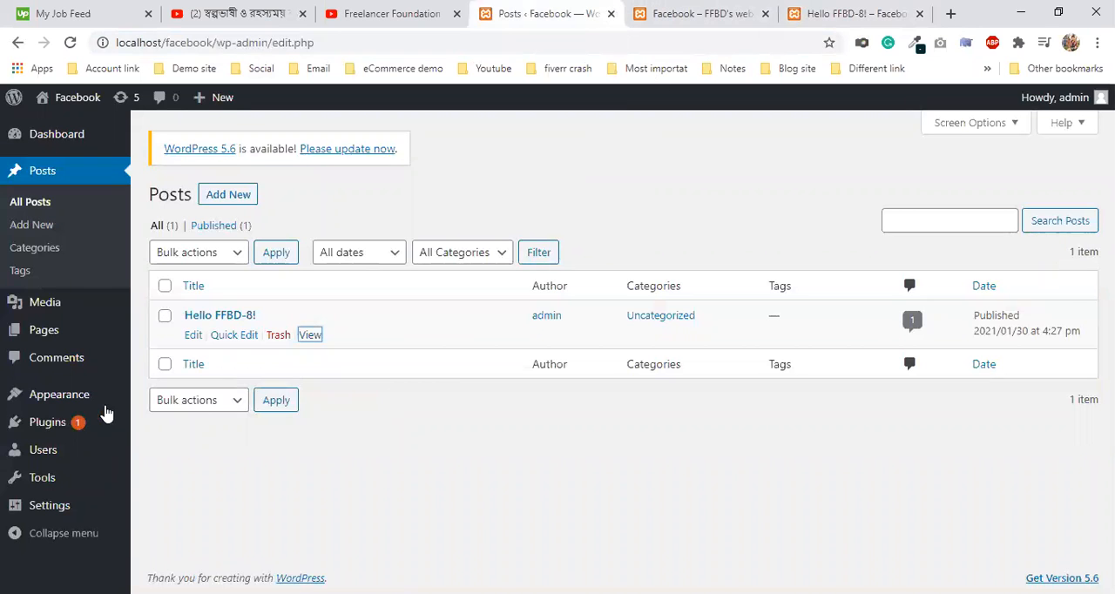
- Set the site's permalink structure to Post name in the Permalink Settings and save the change
mouse_move(63, 504)
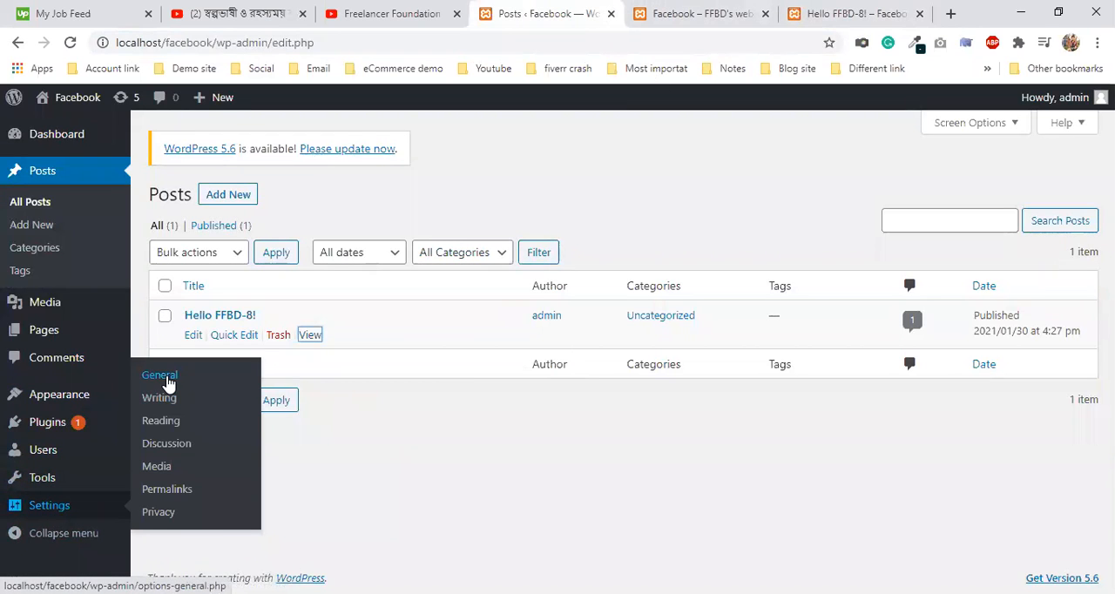
click(168, 490)
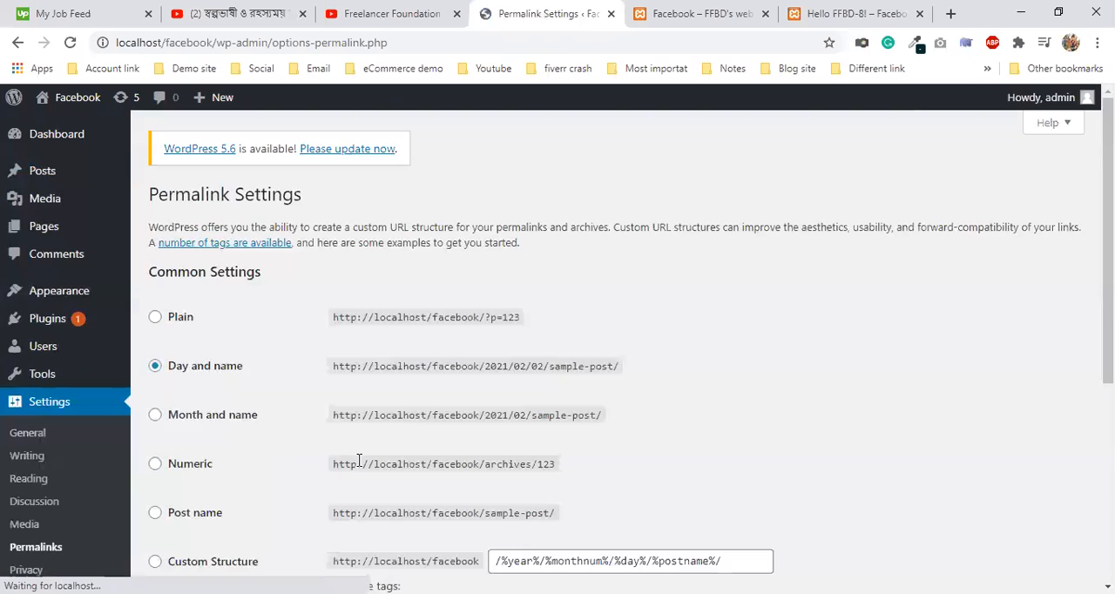
scroll(191, 455, down, 2)
click(155, 350)
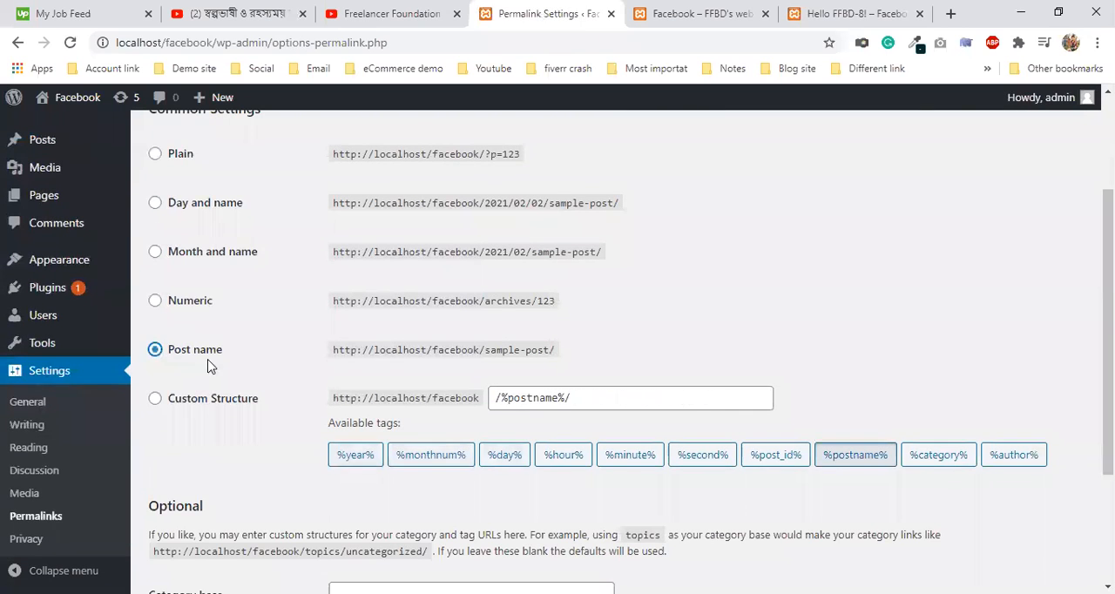
scroll(258, 438, down, 2)
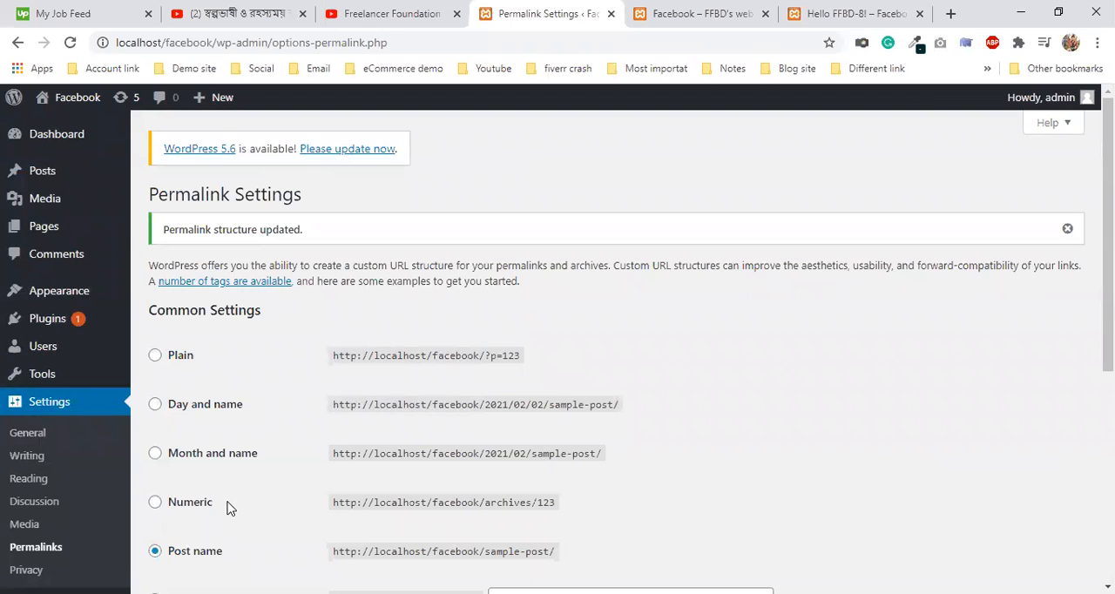
- Review the Permalink Settings down to the optional category and tag bases, and save them once more
scroll(219, 374, down, 2)
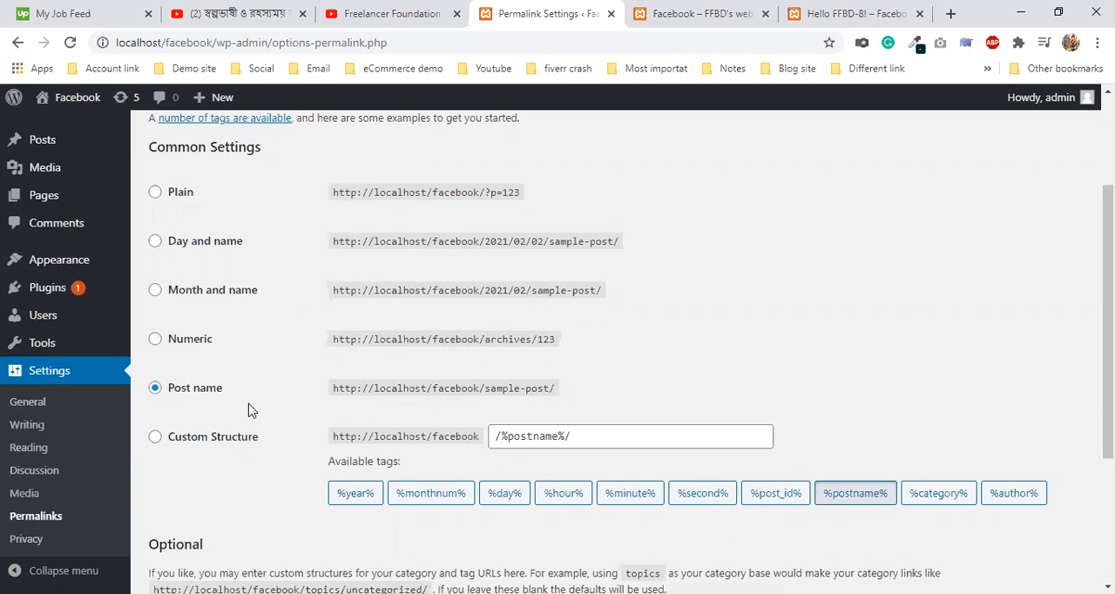
scroll(254, 430, down, 3)
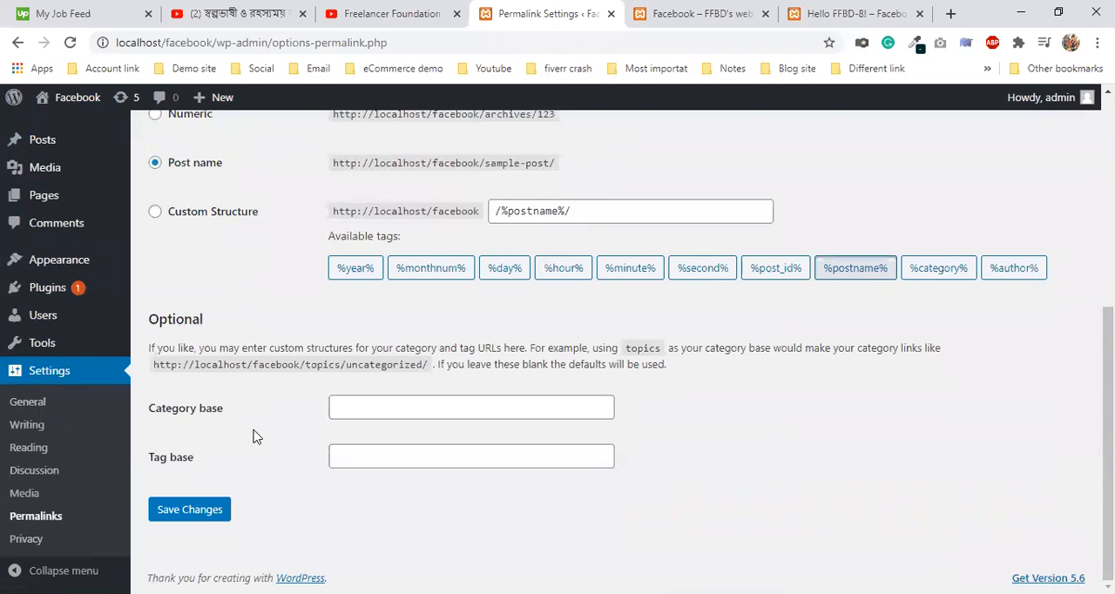
click(224, 517)
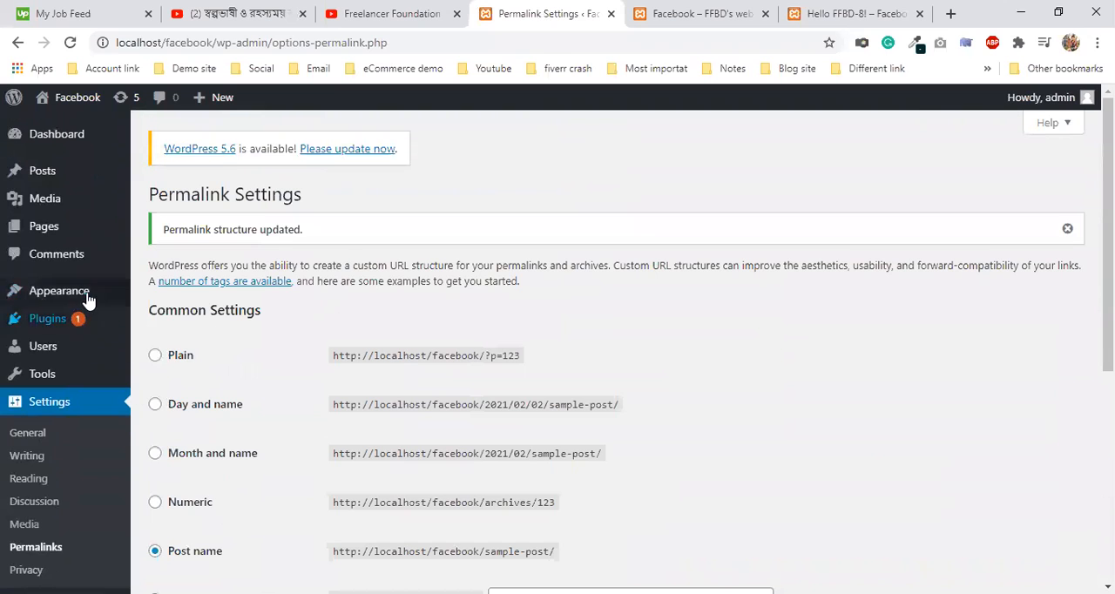
scroll(48, 296, down, 1)
scroll(53, 326, up, 1)
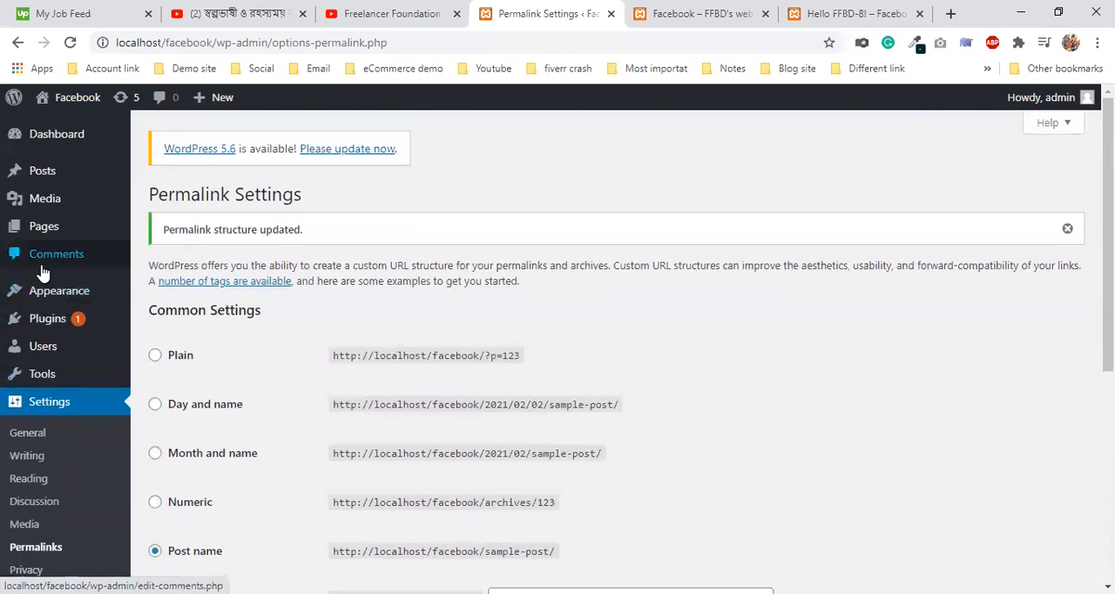
- Return to the admin Dashboard, switch to the public front page and look over its header and post
click(57, 139)
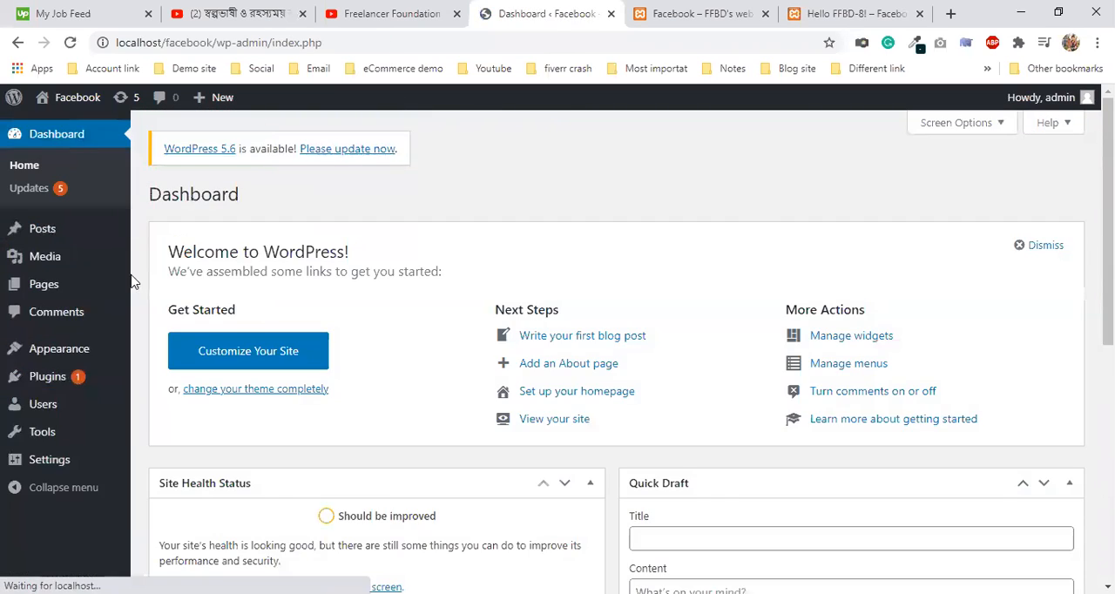
mouse_move(46, 389)
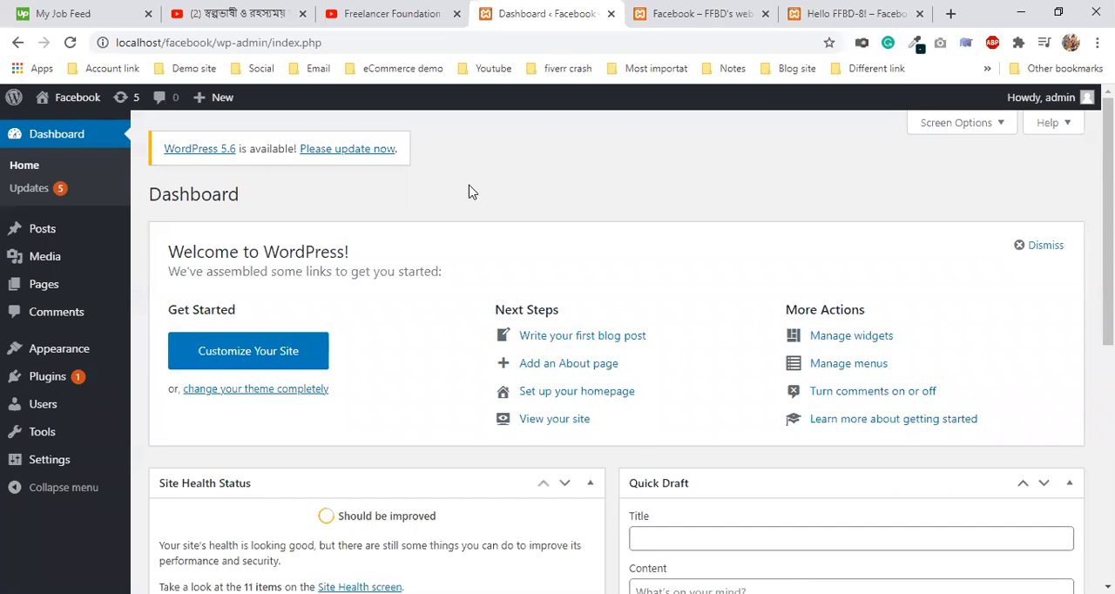
click(758, 12)
scroll(688, 368, down, 1)
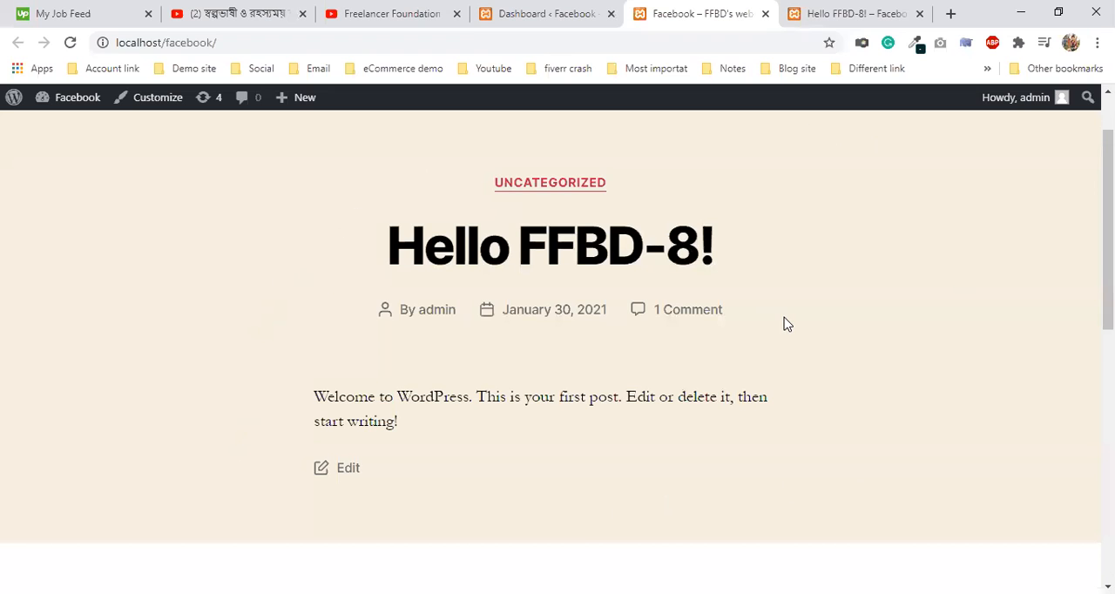
scroll(787, 324, up, 1)
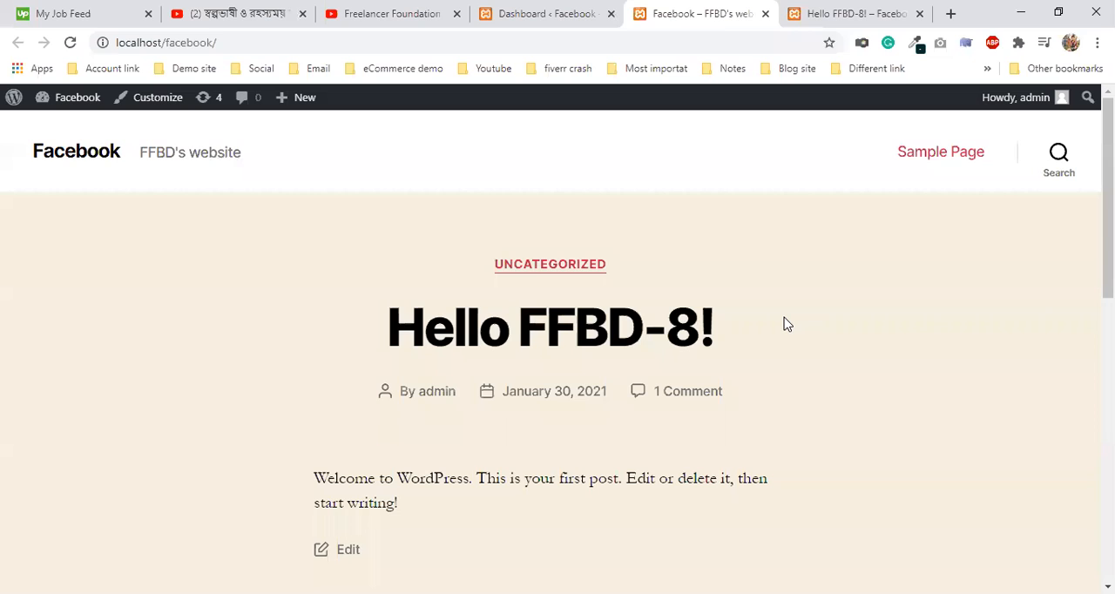